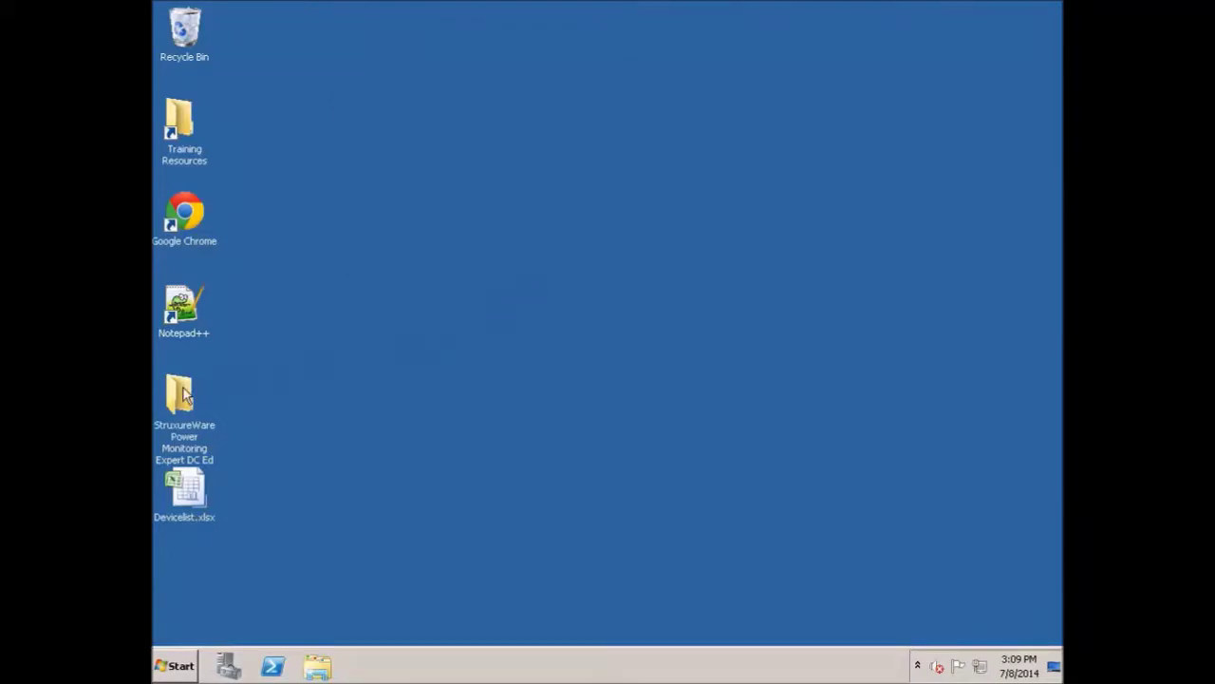
# Launch Power Monitoring Expert Web Applications from the StruxureWare DC Ed desktop folder
pyautogui.doubleClick(184, 394)
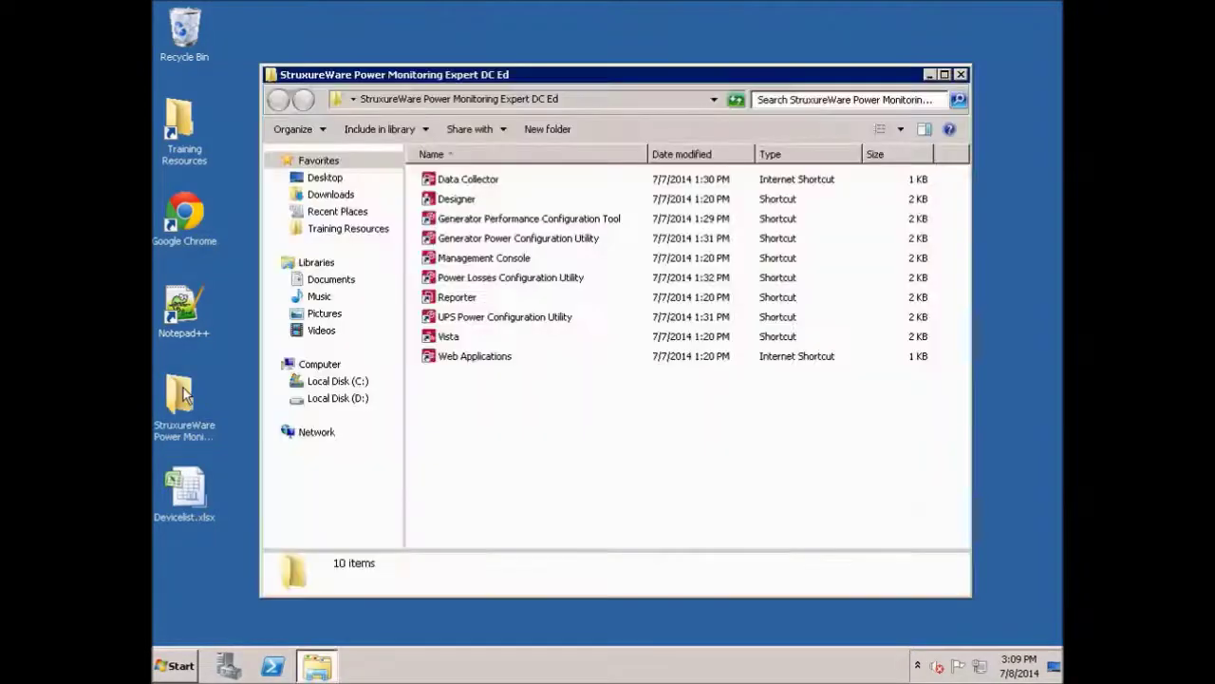
pyautogui.doubleClick(454, 356)
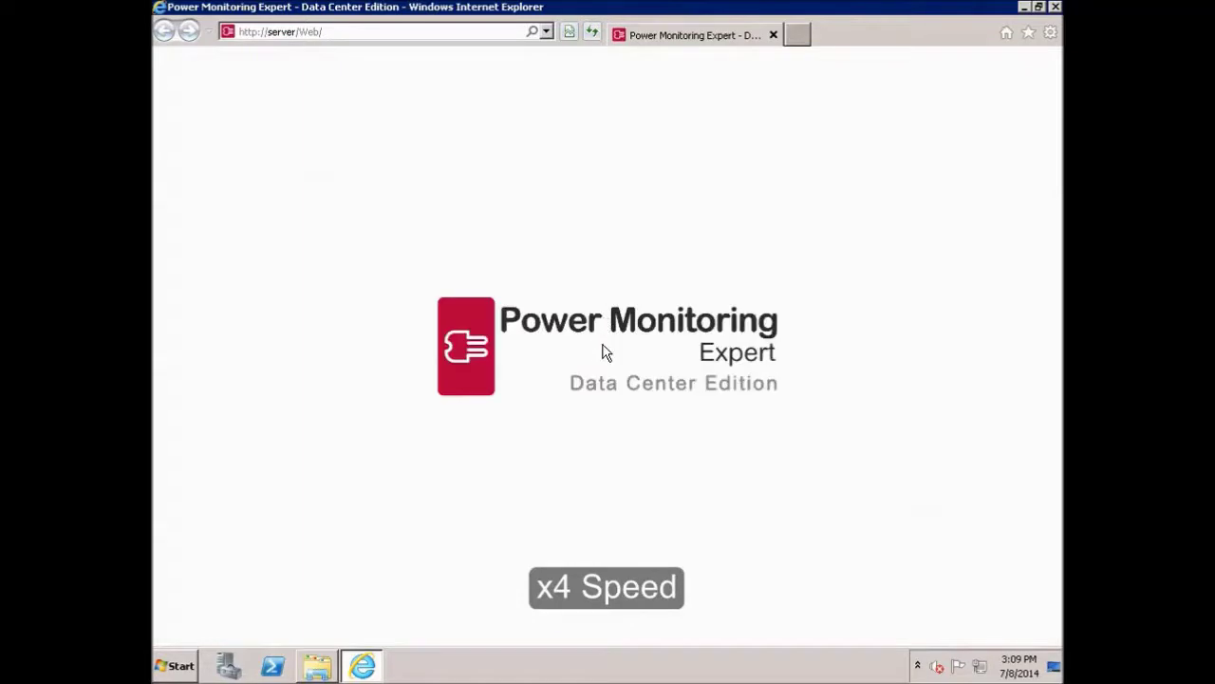
# Log in to Power Monitoring Expert with the user name and password
pyautogui.write('supervisor')
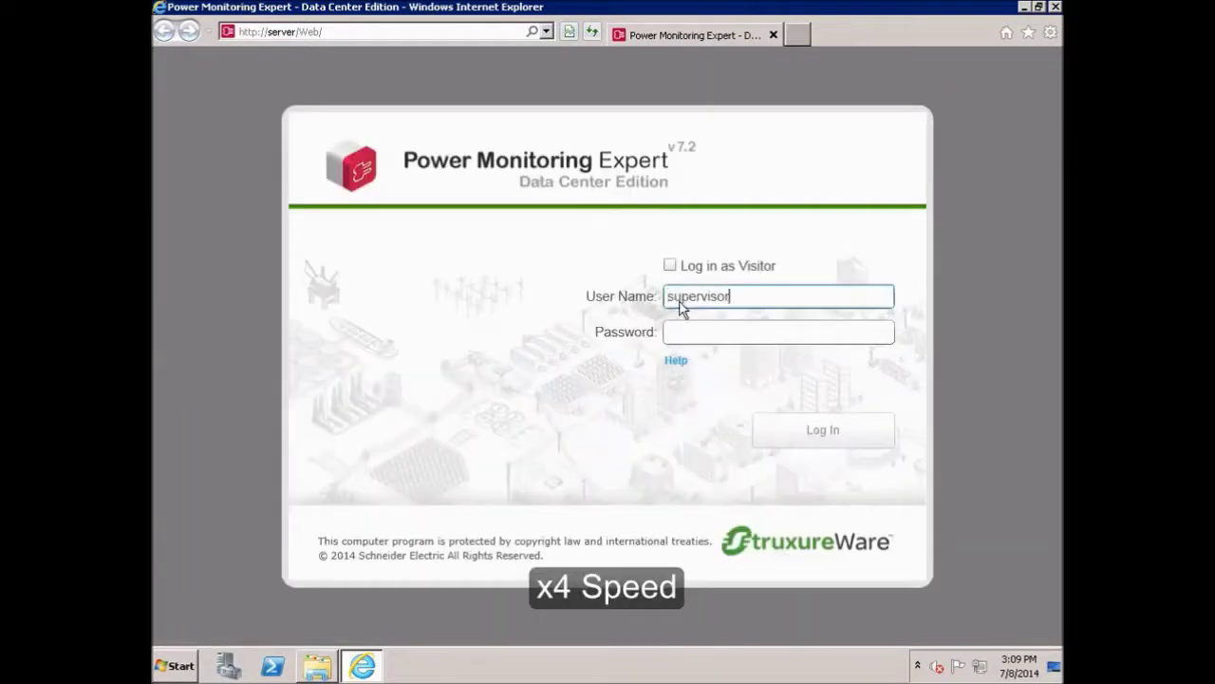
pyautogui.press('Tab')
pyautogui.write('s')
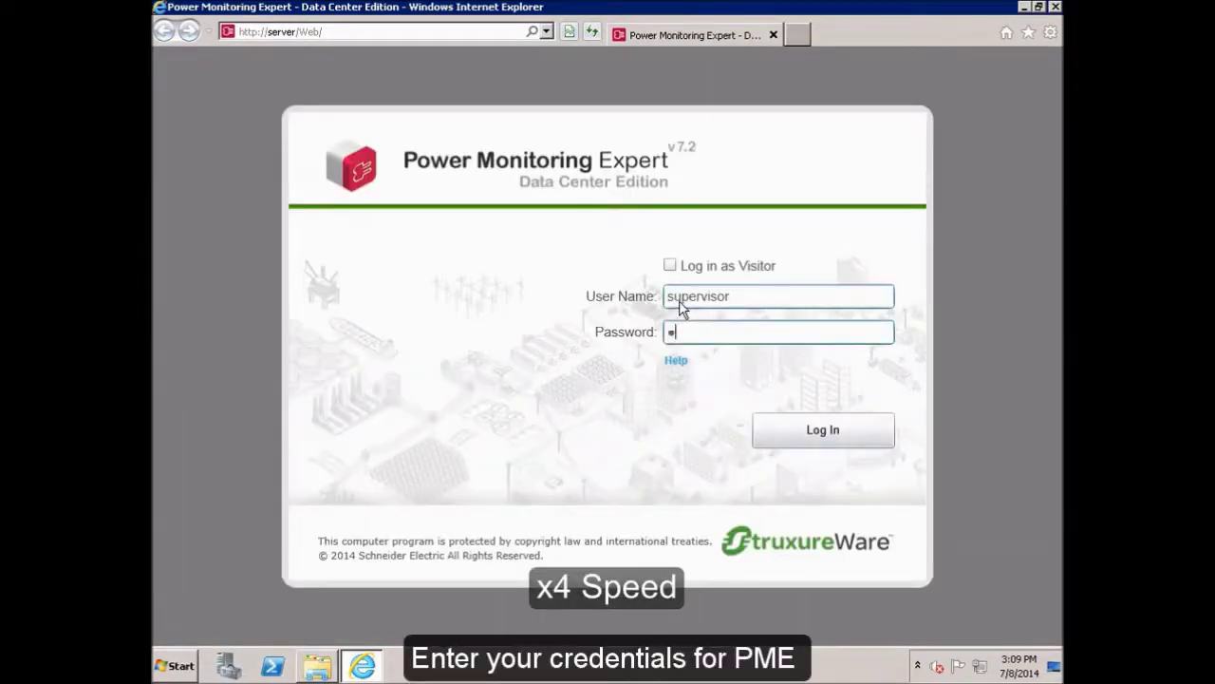
pyautogui.click(771, 429)
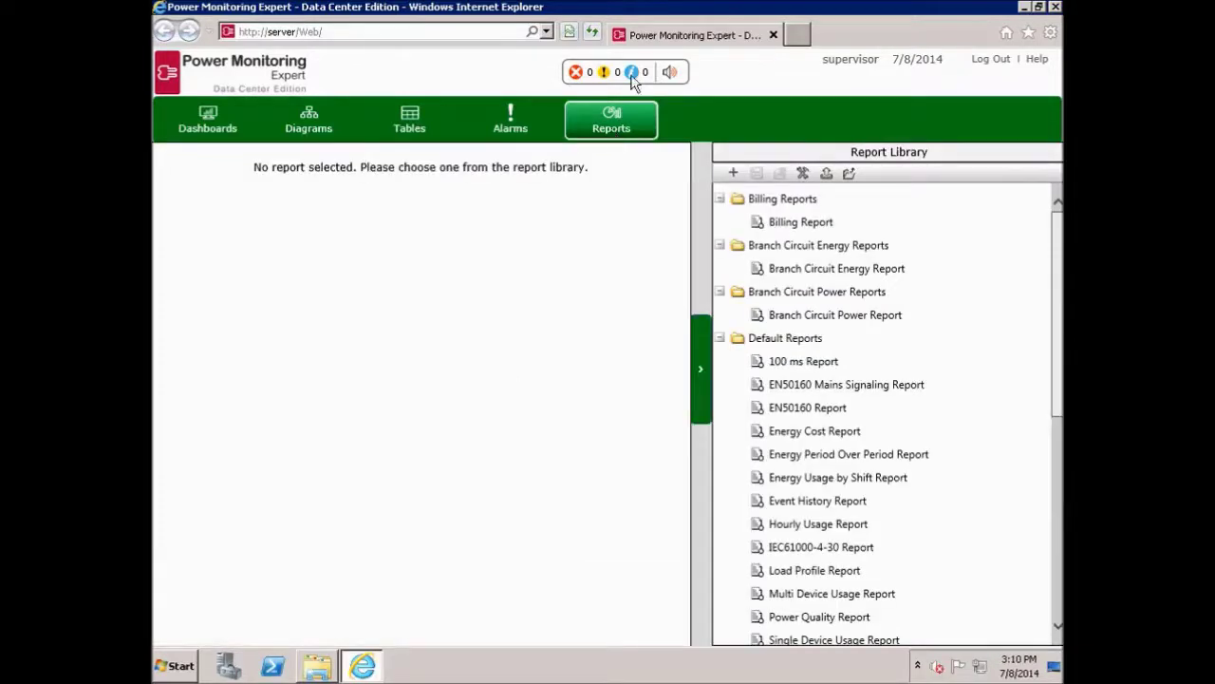
# Open the PUE Summary Report from the PUE Reports group in the Report Library
pyautogui.moveTo(1056, 326); pyautogui.dragTo(1056, 527)
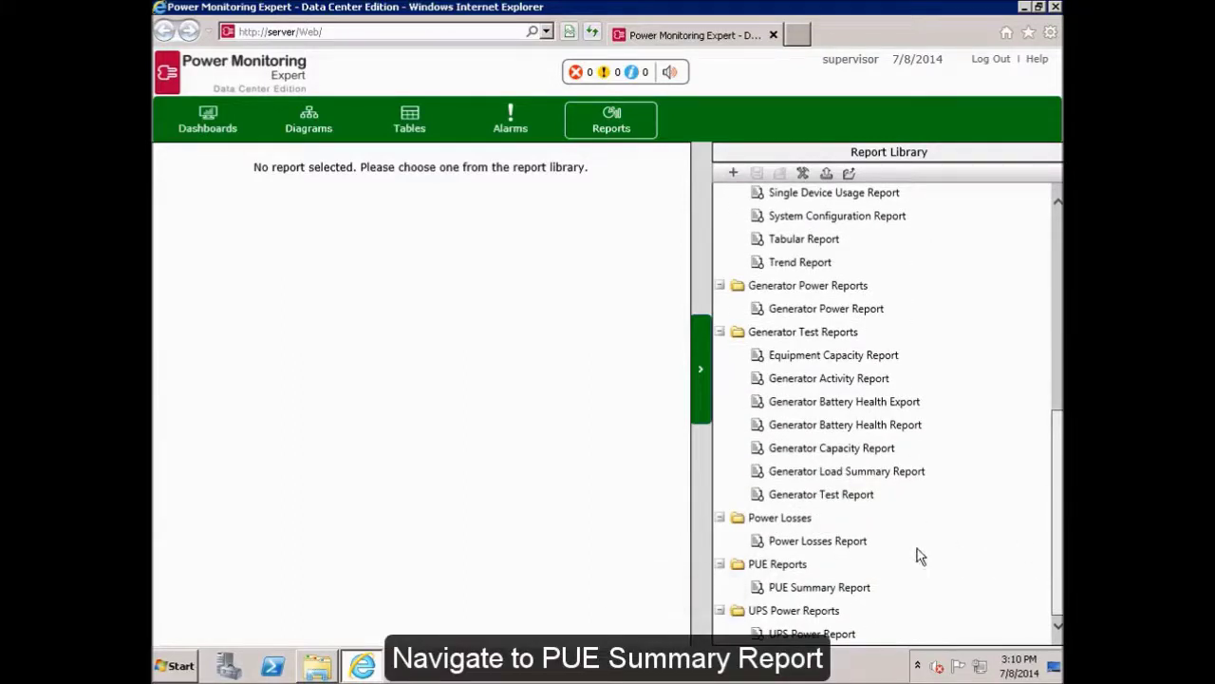
pyautogui.click(822, 586)
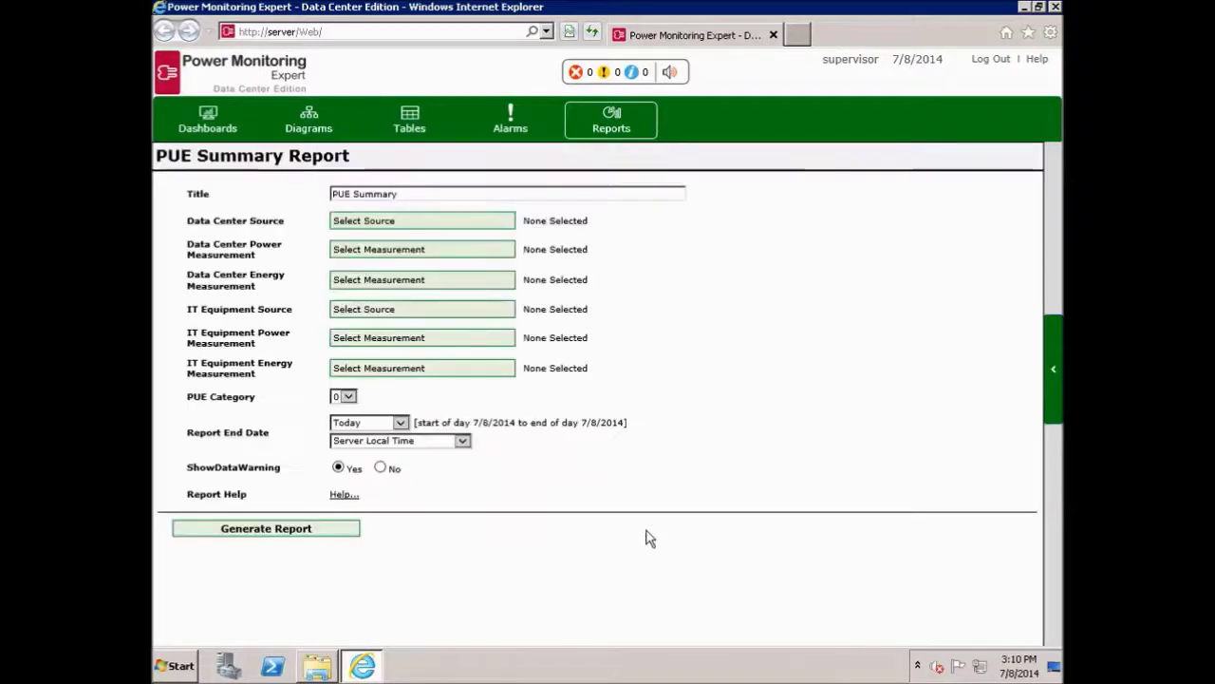
# Set the data center source to Data_Center.Total_Load
pyautogui.click(367, 226)
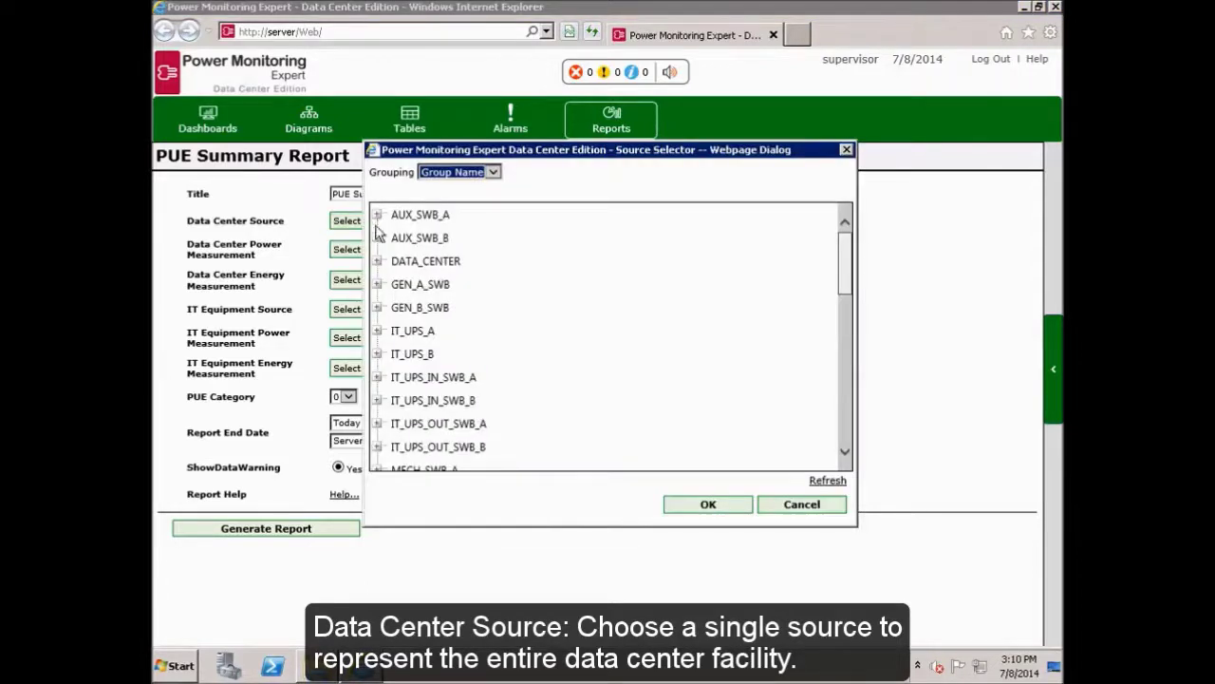
pyautogui.click(377, 261)
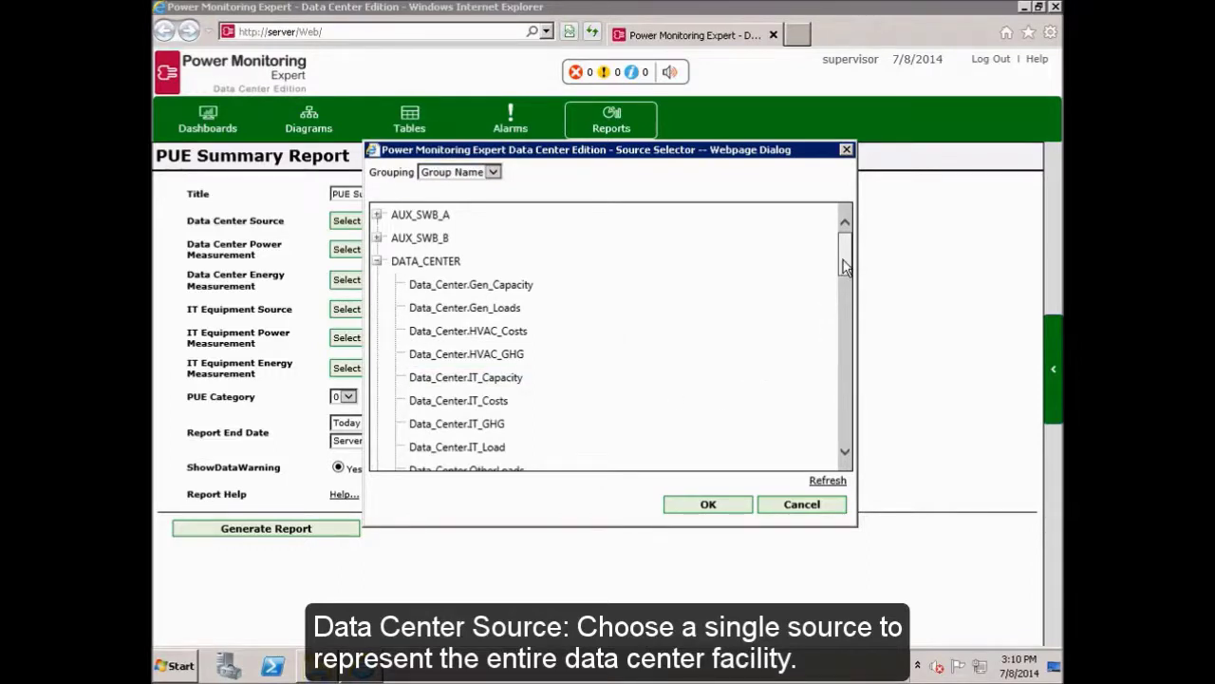
pyautogui.moveTo(845, 265); pyautogui.dragTo(845, 304)
pyautogui.click(503, 452)
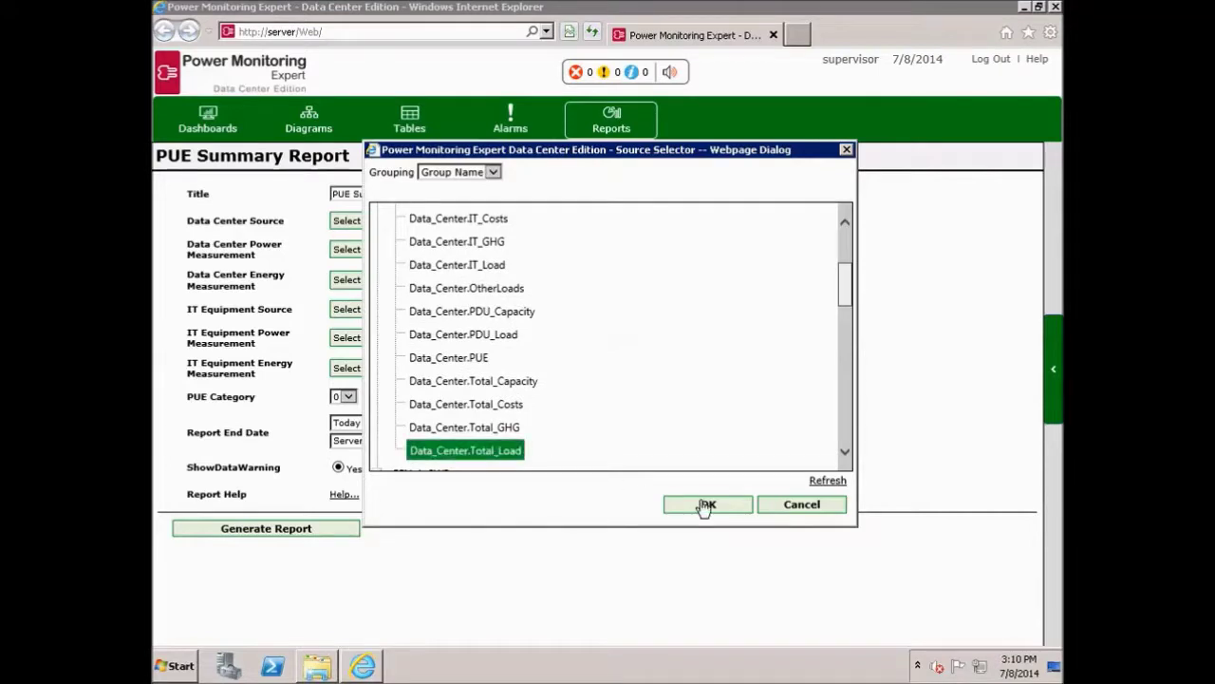
pyautogui.click(706, 505)
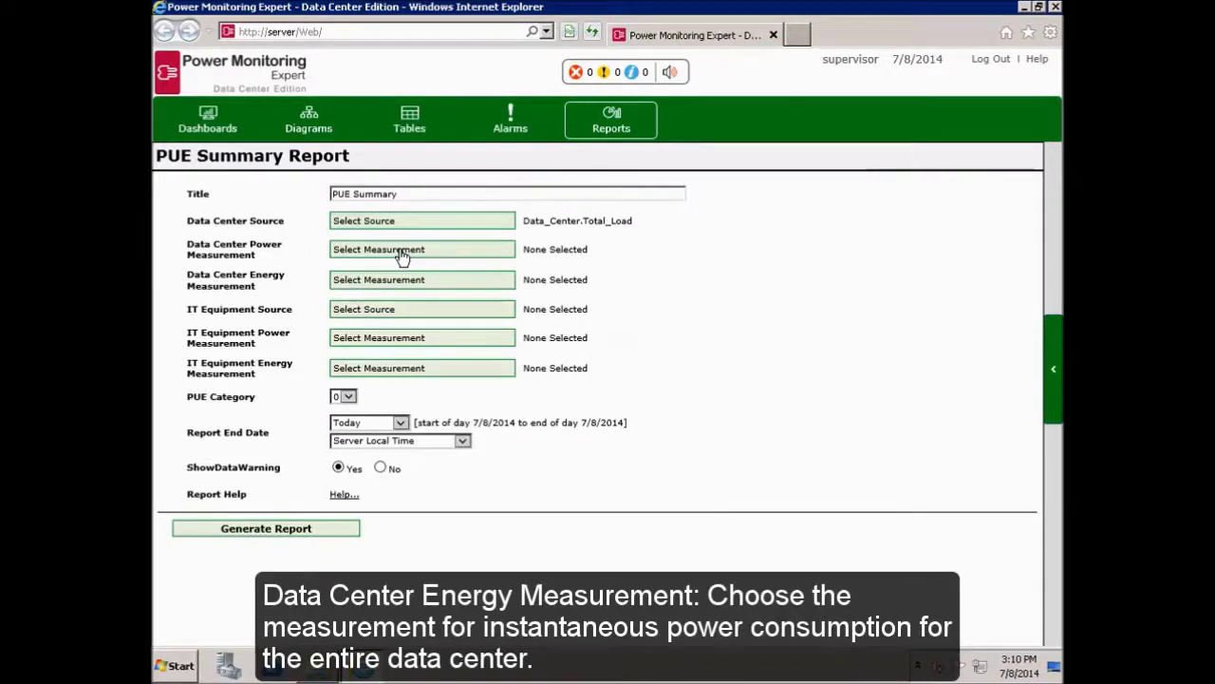
# Set data center measurements to Block Demand Real Power (kW) and Real Energy Interval (kWh)
pyautogui.click(402, 252)
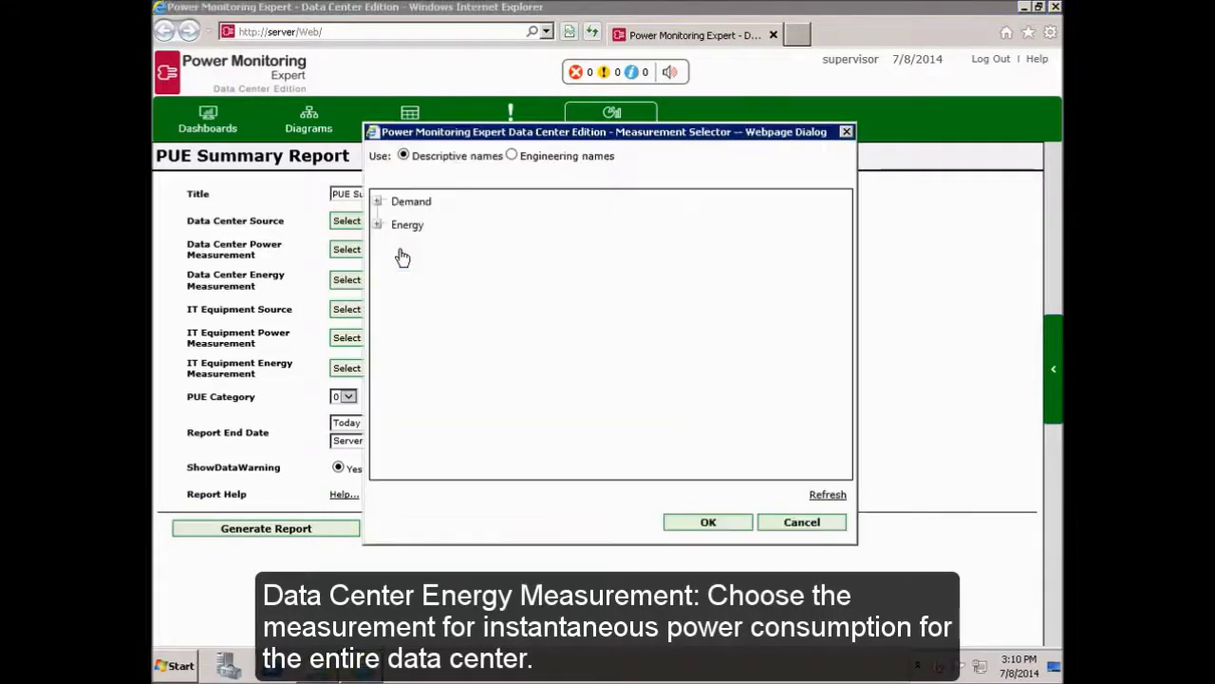
pyautogui.click(376, 202)
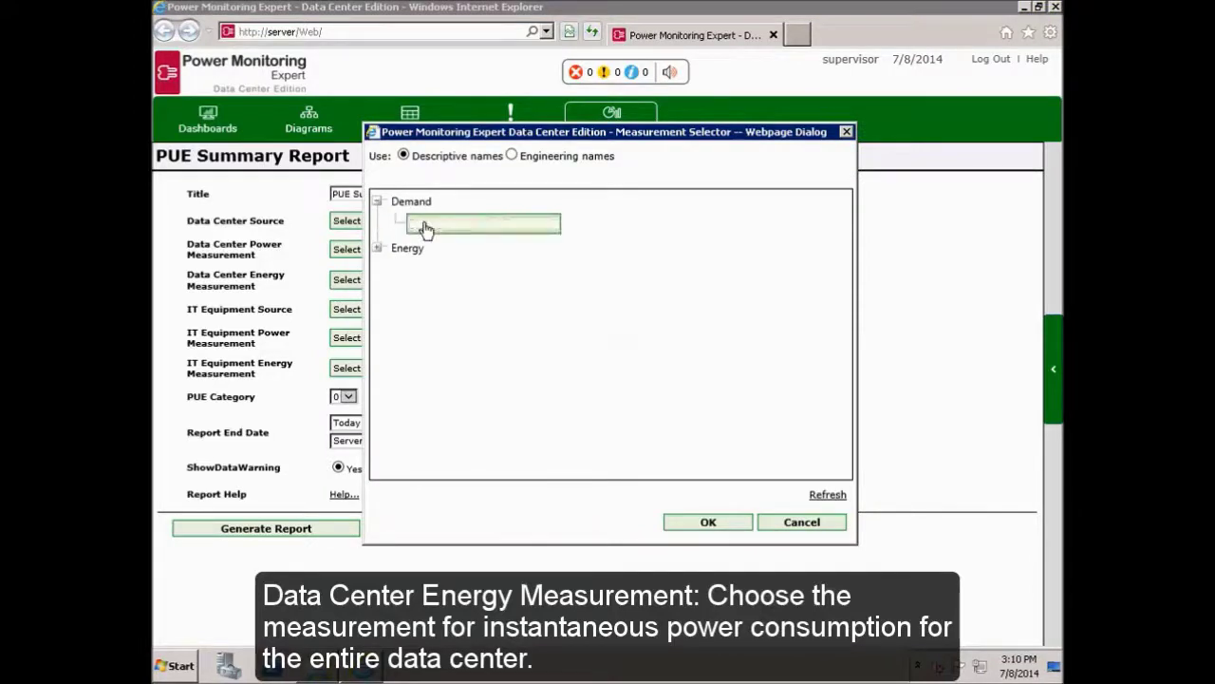
pyautogui.click(427, 226)
pyautogui.click(695, 524)
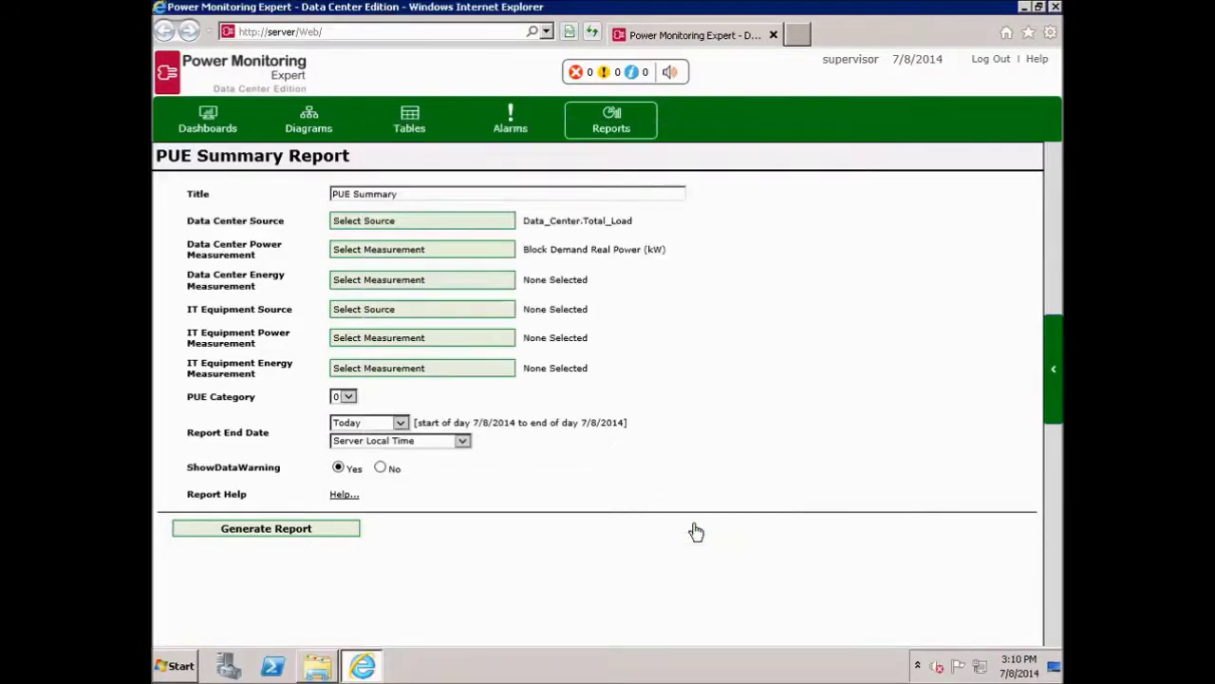
pyautogui.click(388, 280)
pyautogui.click(377, 224)
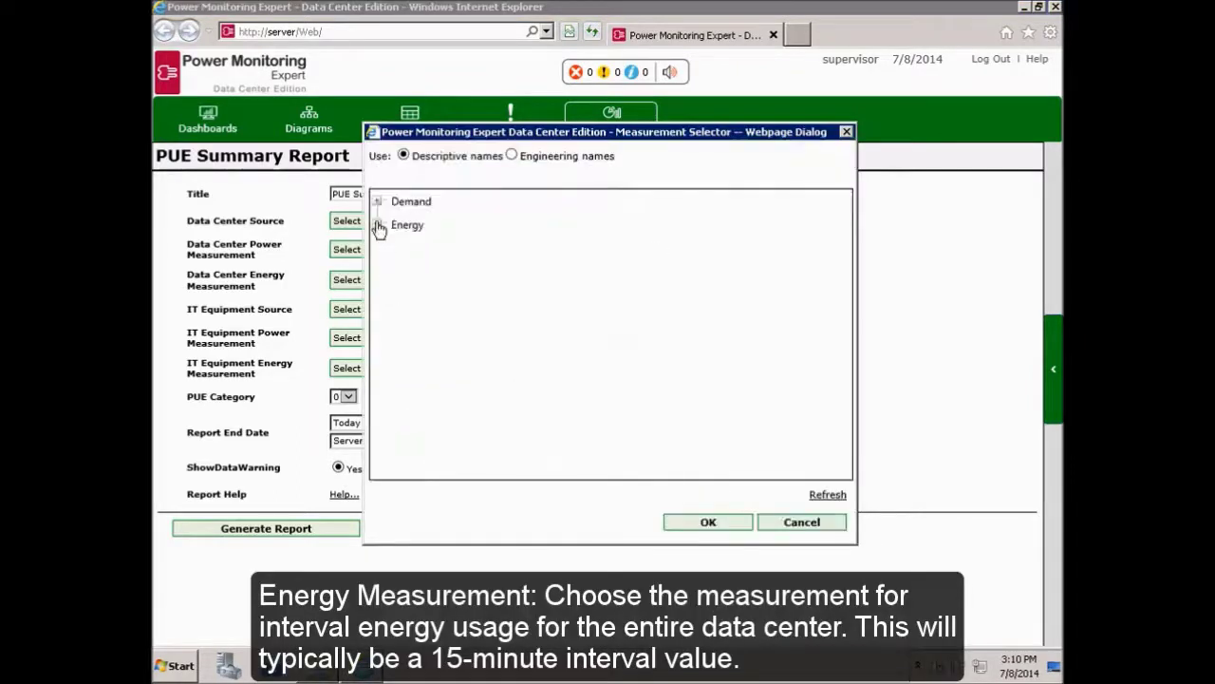
pyautogui.click(424, 249)
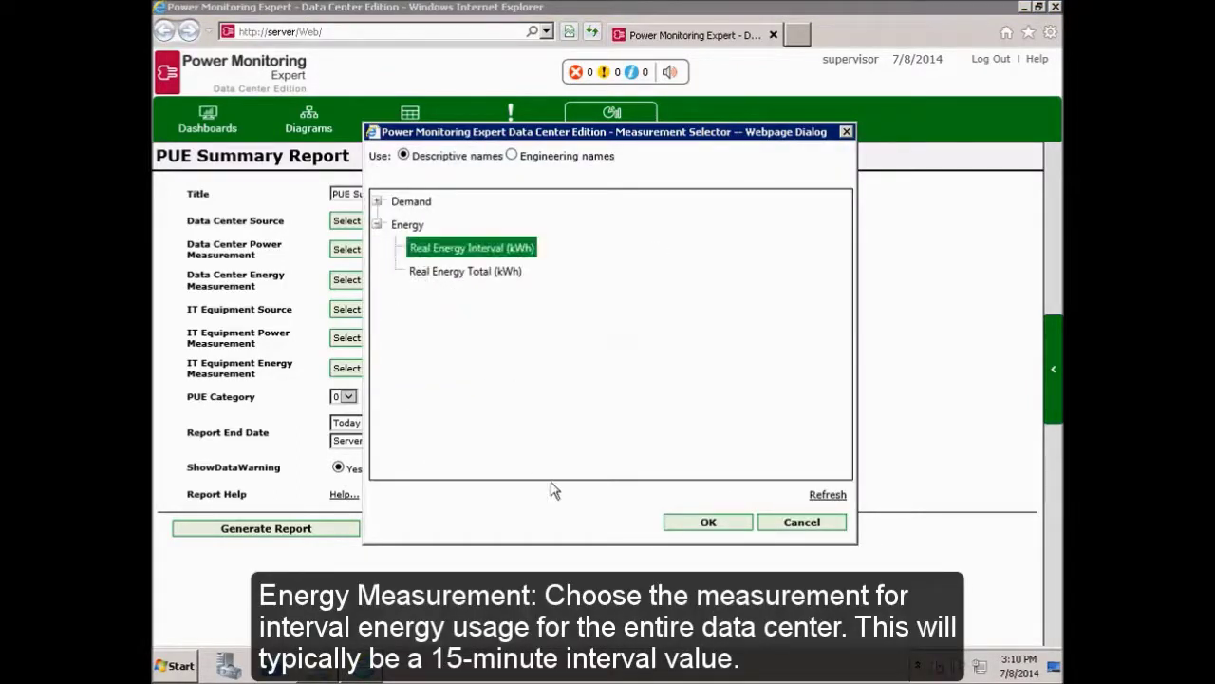
pyautogui.click(697, 532)
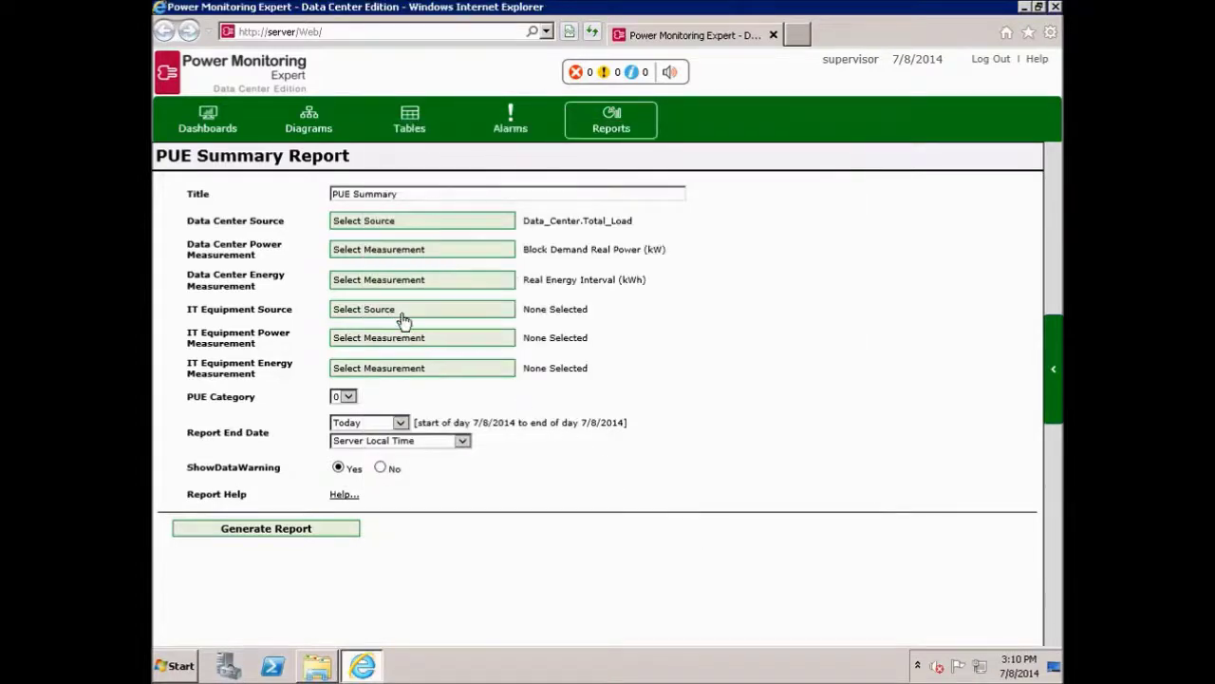
# Set the IT equipment source to Data_Center.IT_Load
pyautogui.click(395, 311)
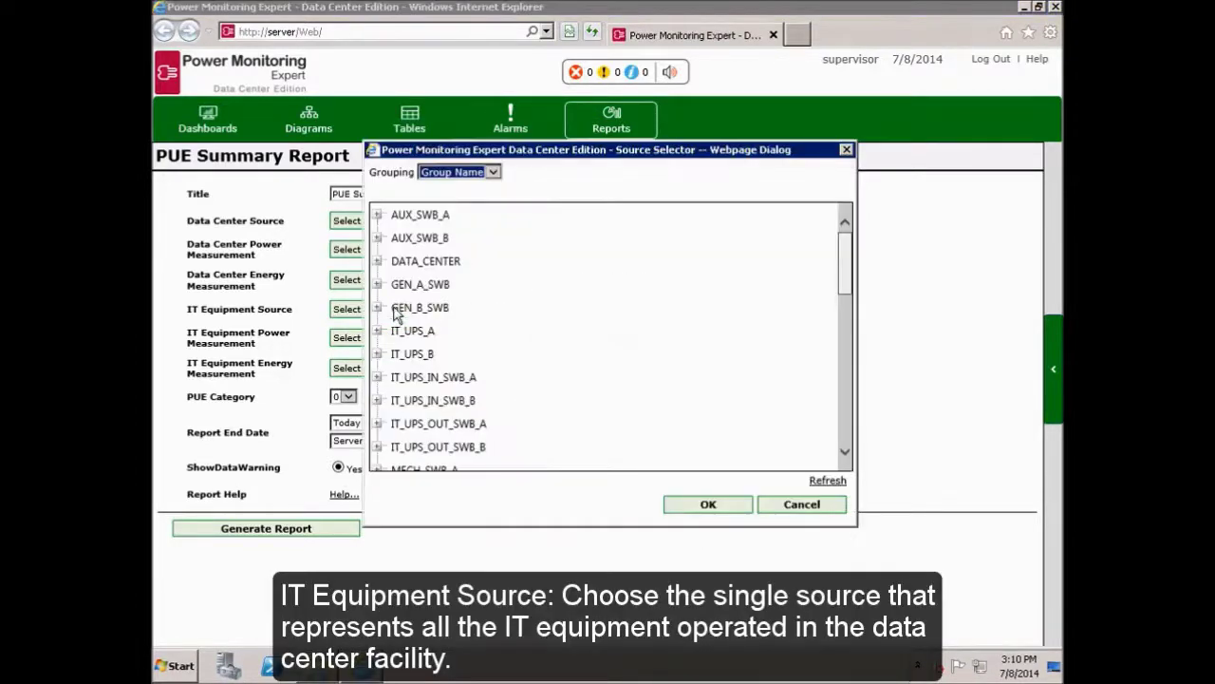
pyautogui.click(378, 261)
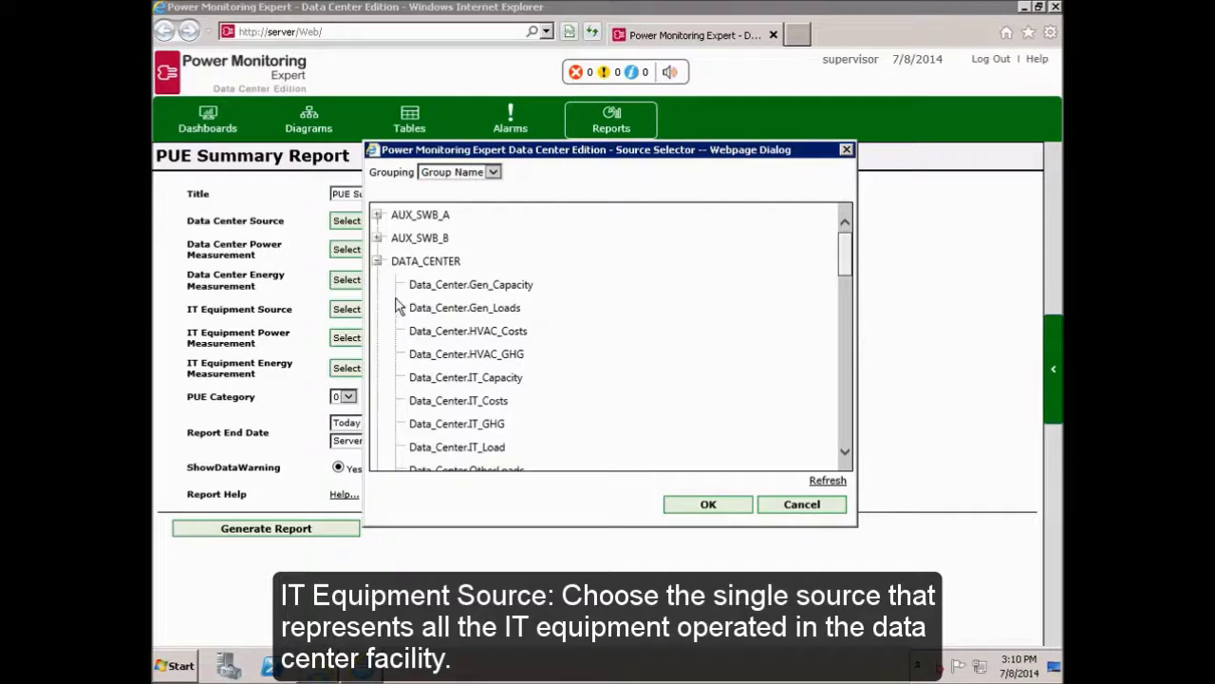
pyautogui.click(469, 453)
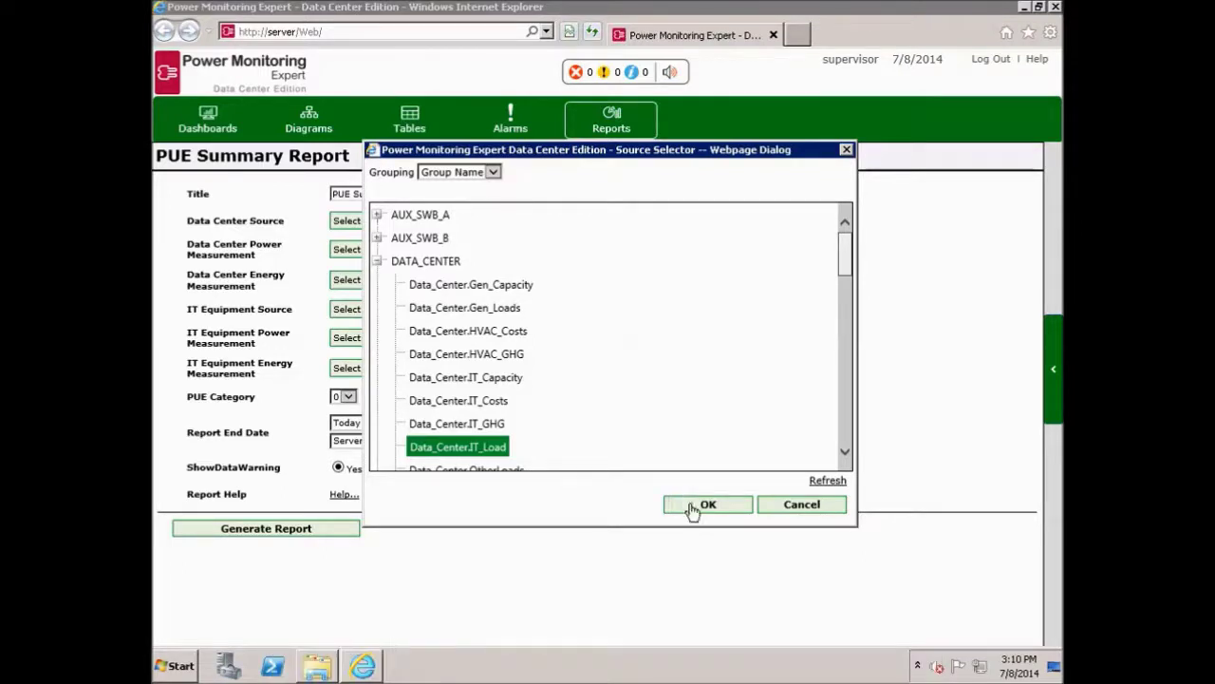
pyautogui.click(695, 508)
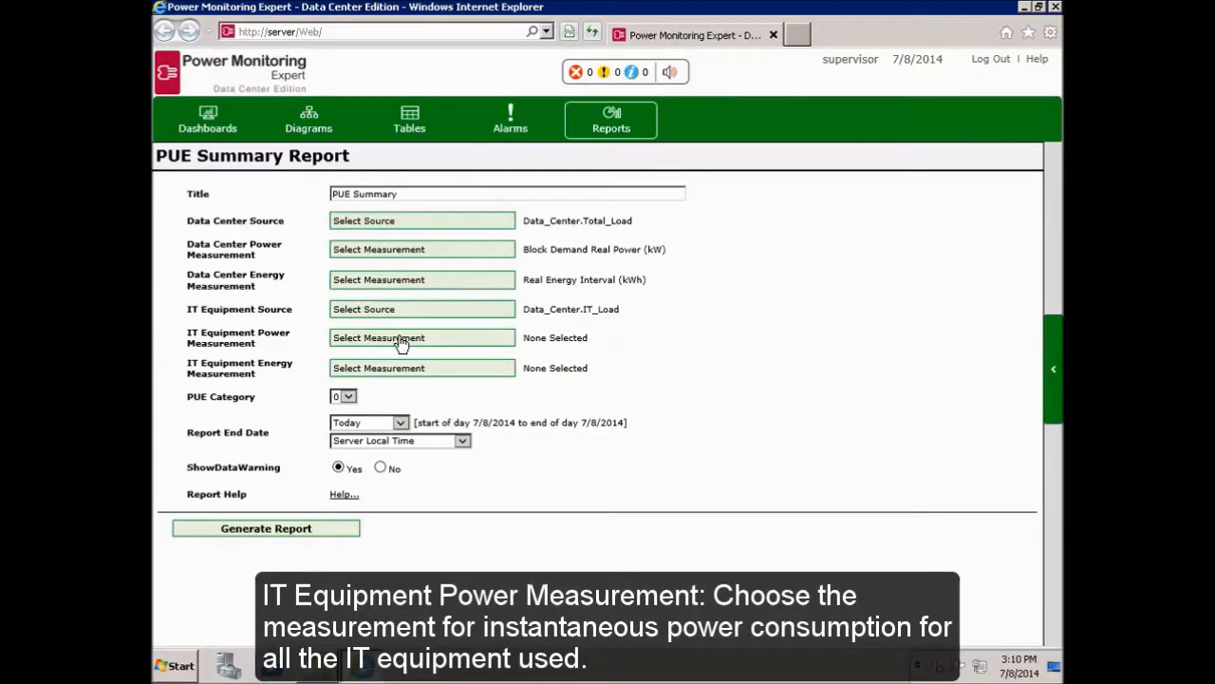
# Set IT equipment measurements to Block Demand Real Power (kW) and Real Energy Interval (kWh)
pyautogui.click(401, 339)
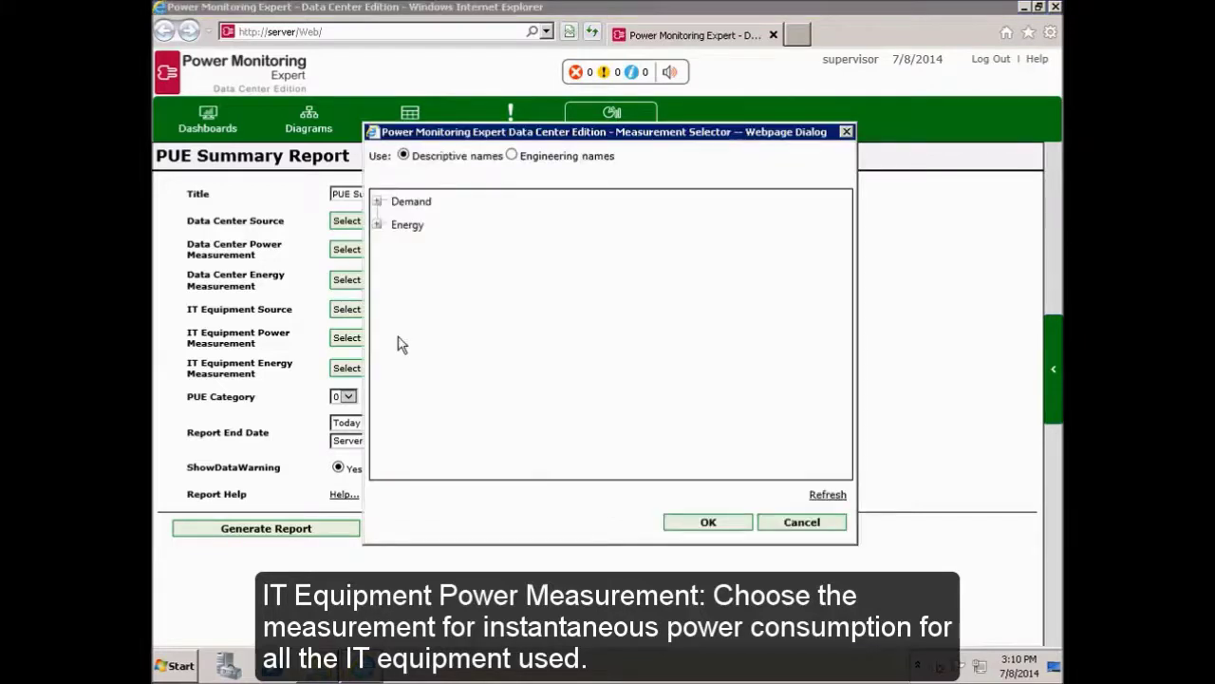
pyautogui.click(377, 201)
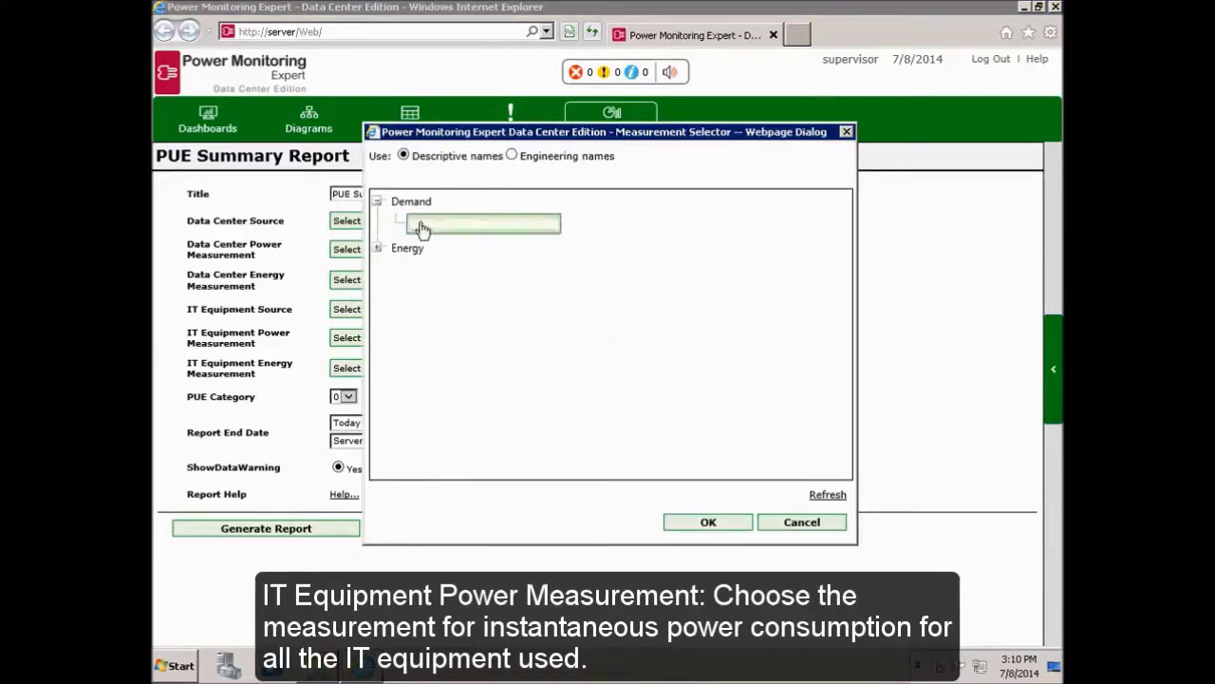
pyautogui.click(421, 226)
pyautogui.click(704, 525)
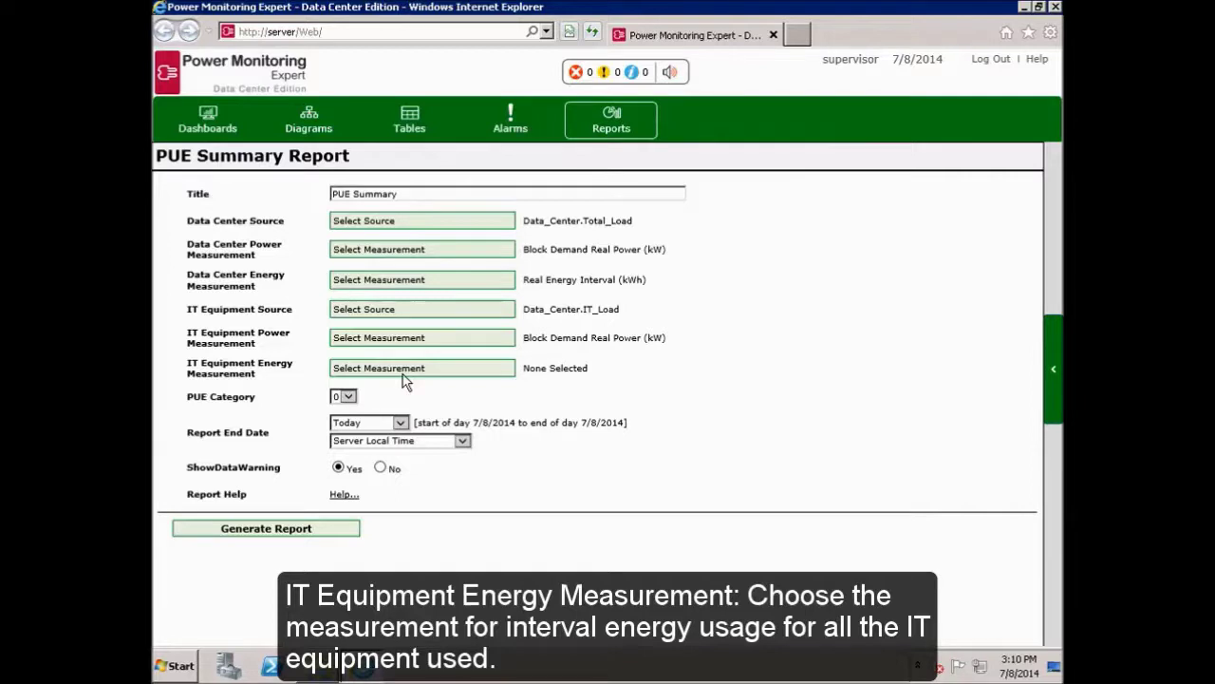
pyautogui.click(404, 378)
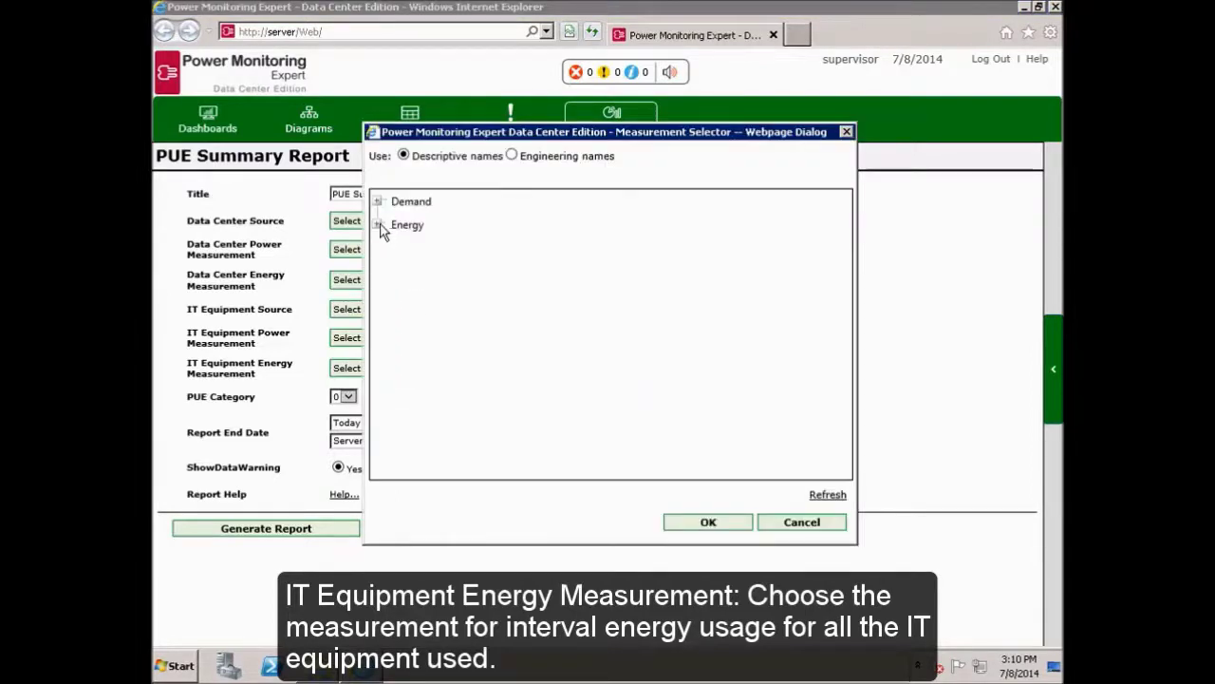
pyautogui.click(378, 226)
pyautogui.click(459, 248)
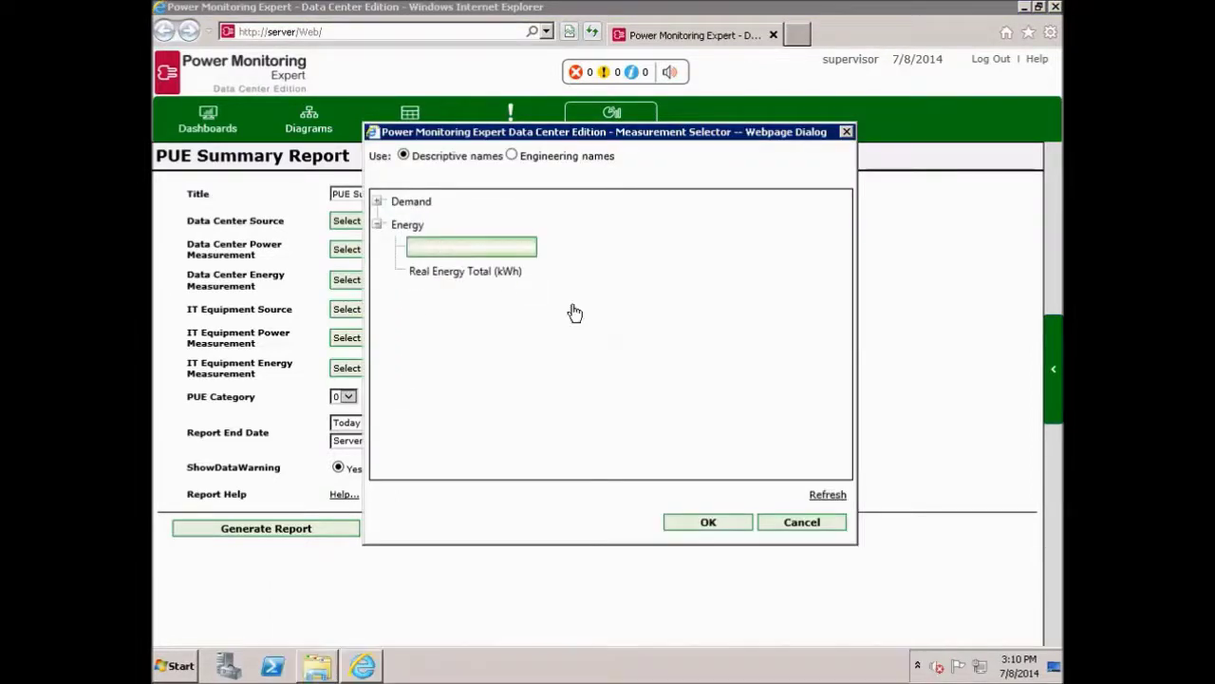
pyautogui.click(704, 523)
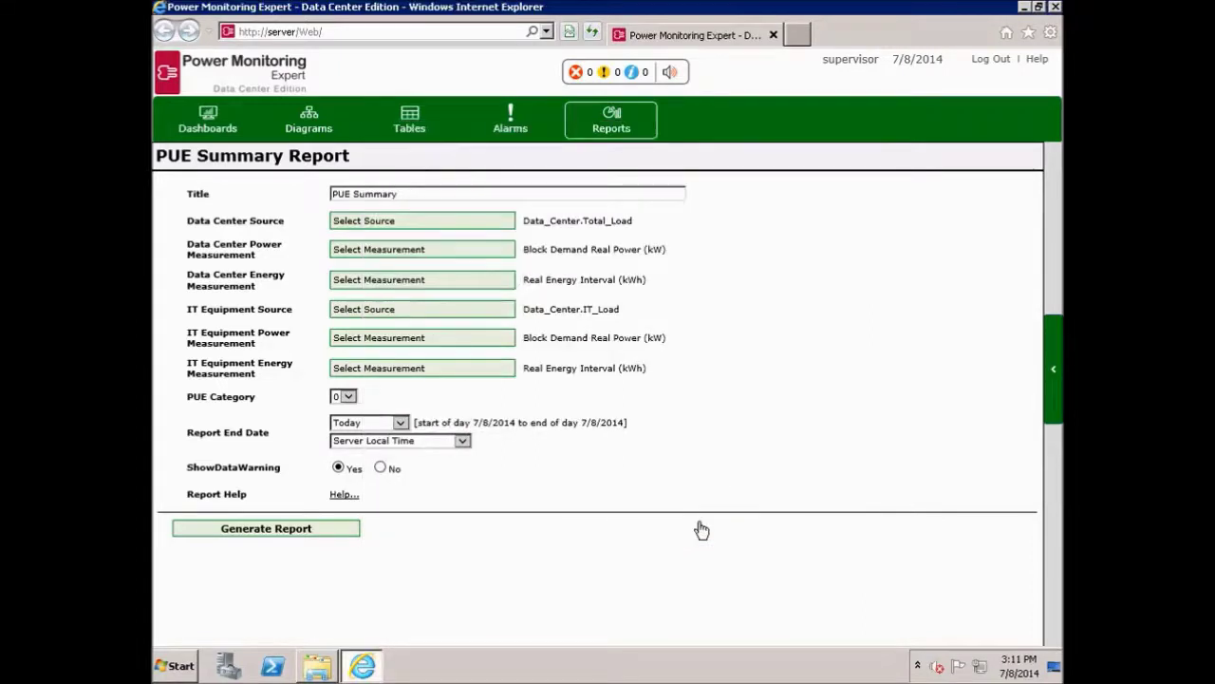
# Set PUE category 1, a fixed end date of 7/9/2014, and ShowDataWarning to No
pyautogui.click(351, 396)
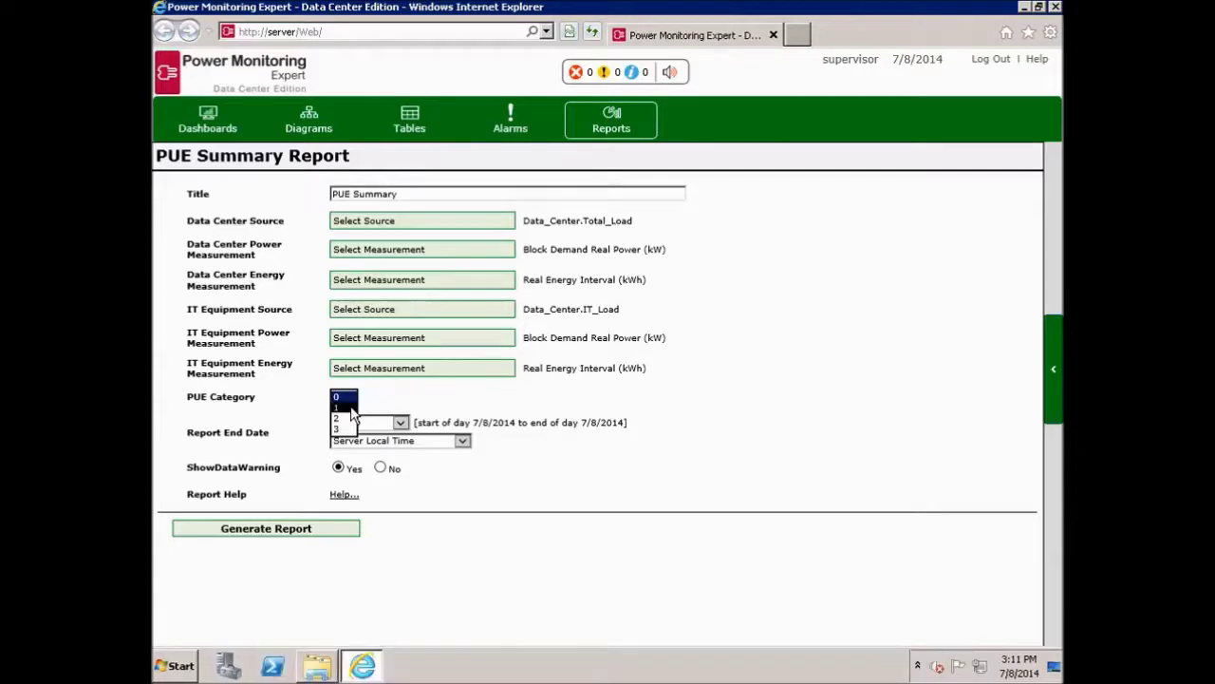
pyautogui.click(347, 409)
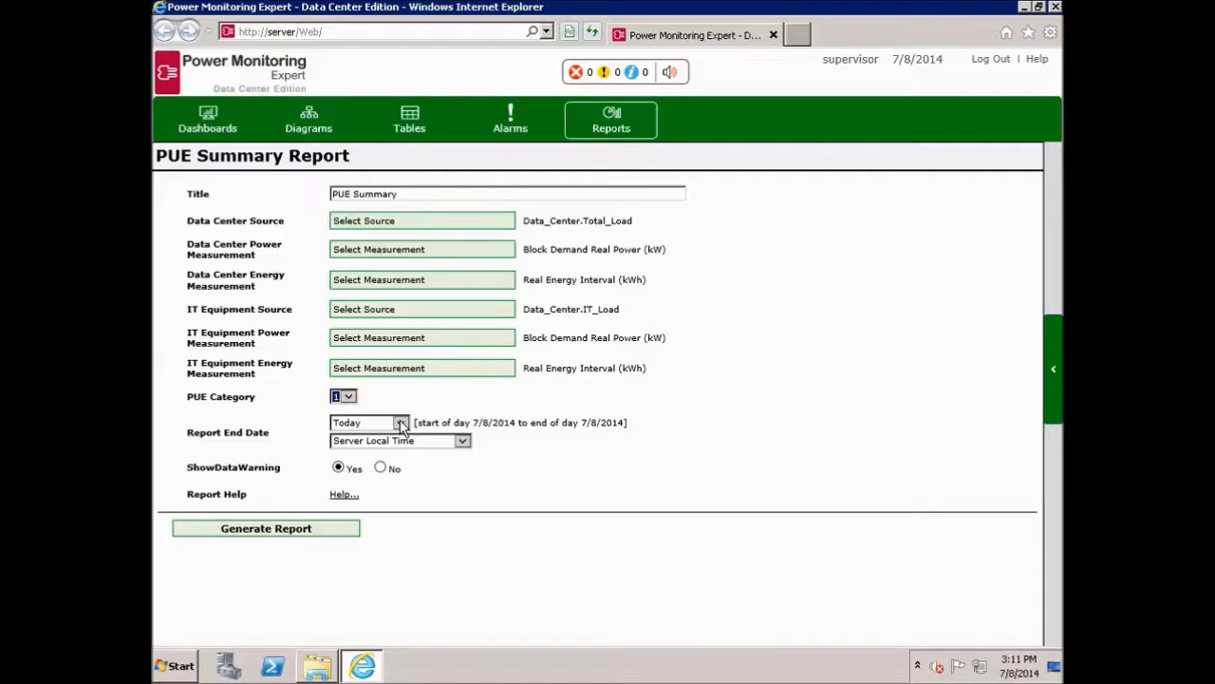
pyautogui.click(402, 425)
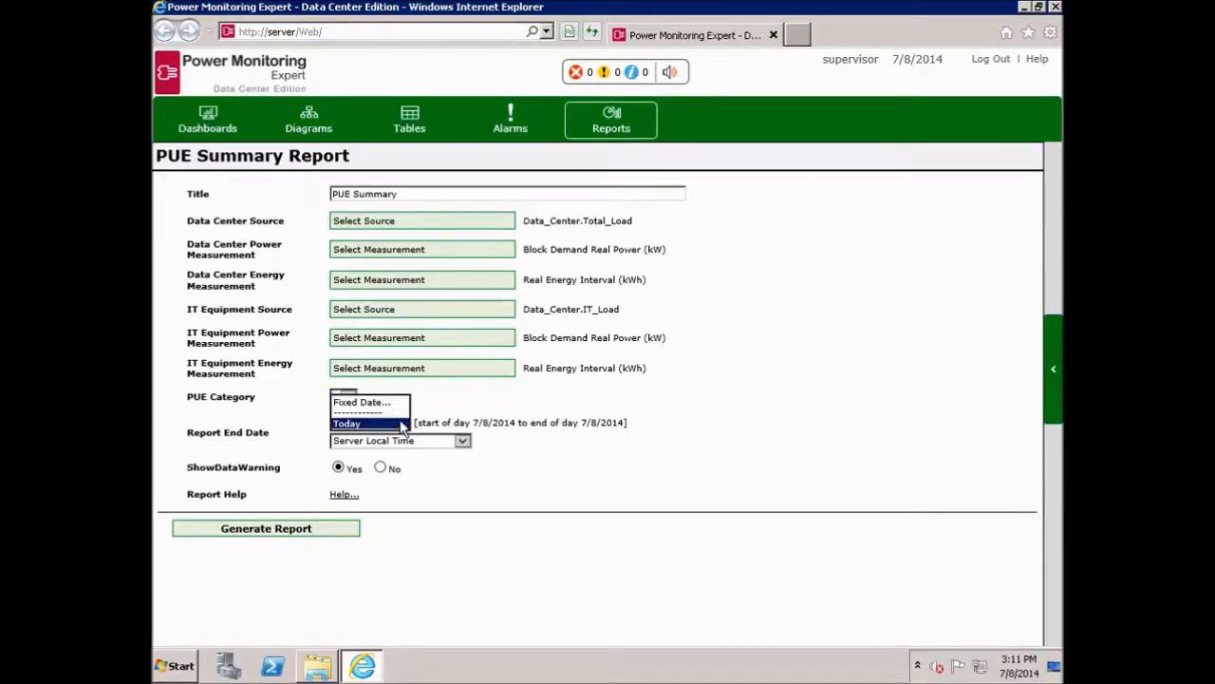
pyautogui.click(361, 402)
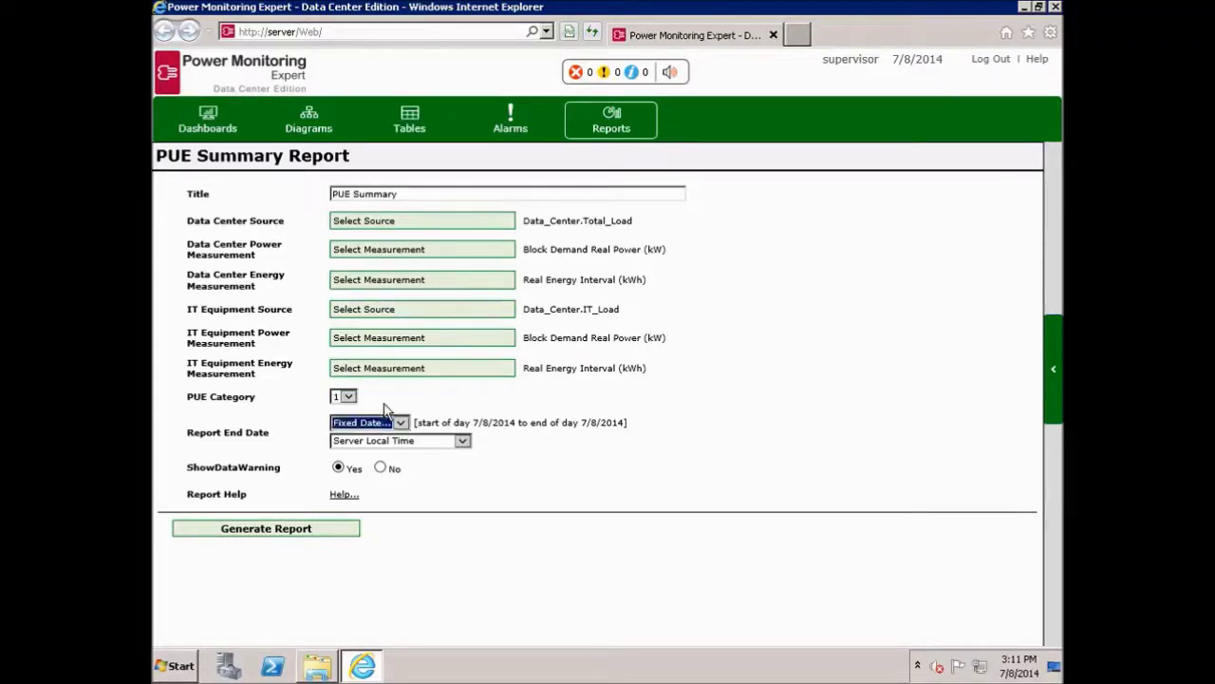
pyautogui.click(489, 424)
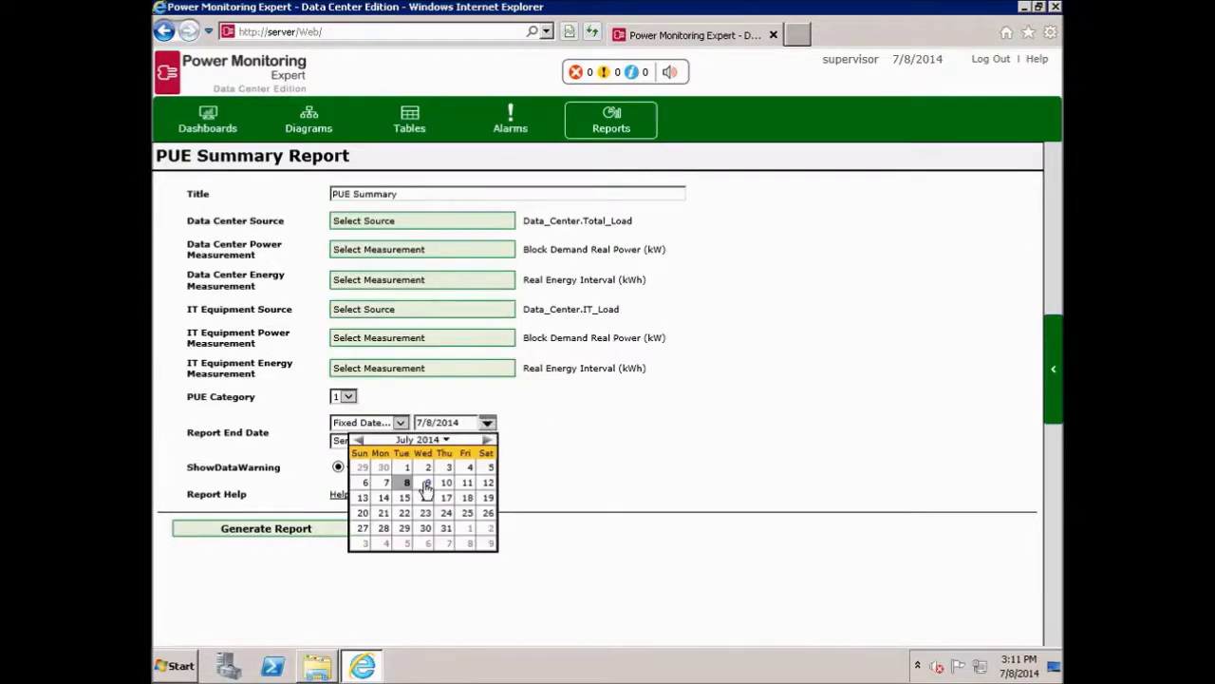
pyautogui.click(426, 485)
pyautogui.click(450, 490)
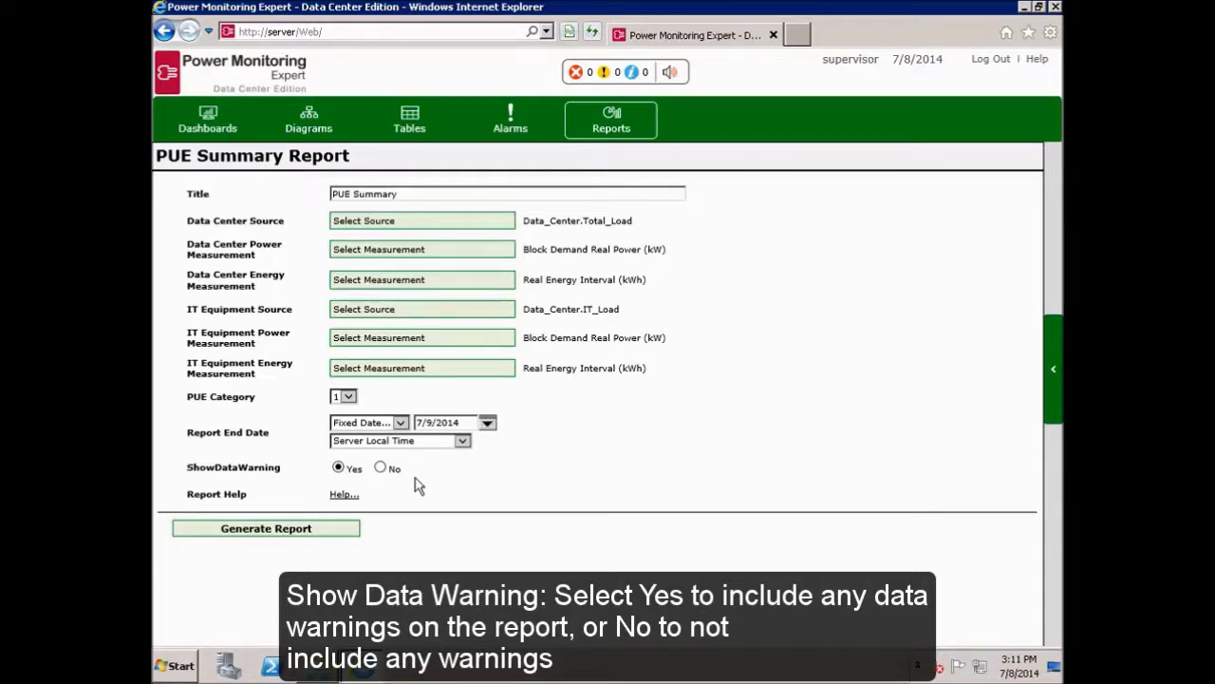
pyautogui.click(381, 469)
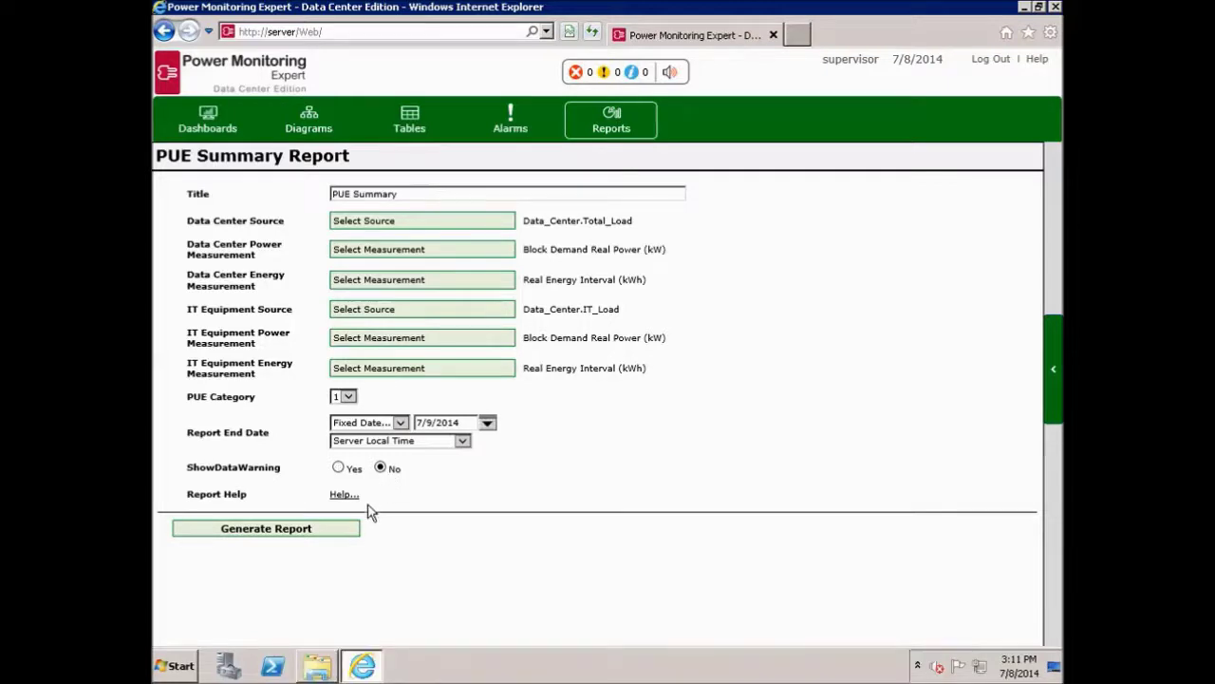
# Generate the PUE Summary report and scroll through its PUE table and trend charts
pyautogui.click(293, 530)
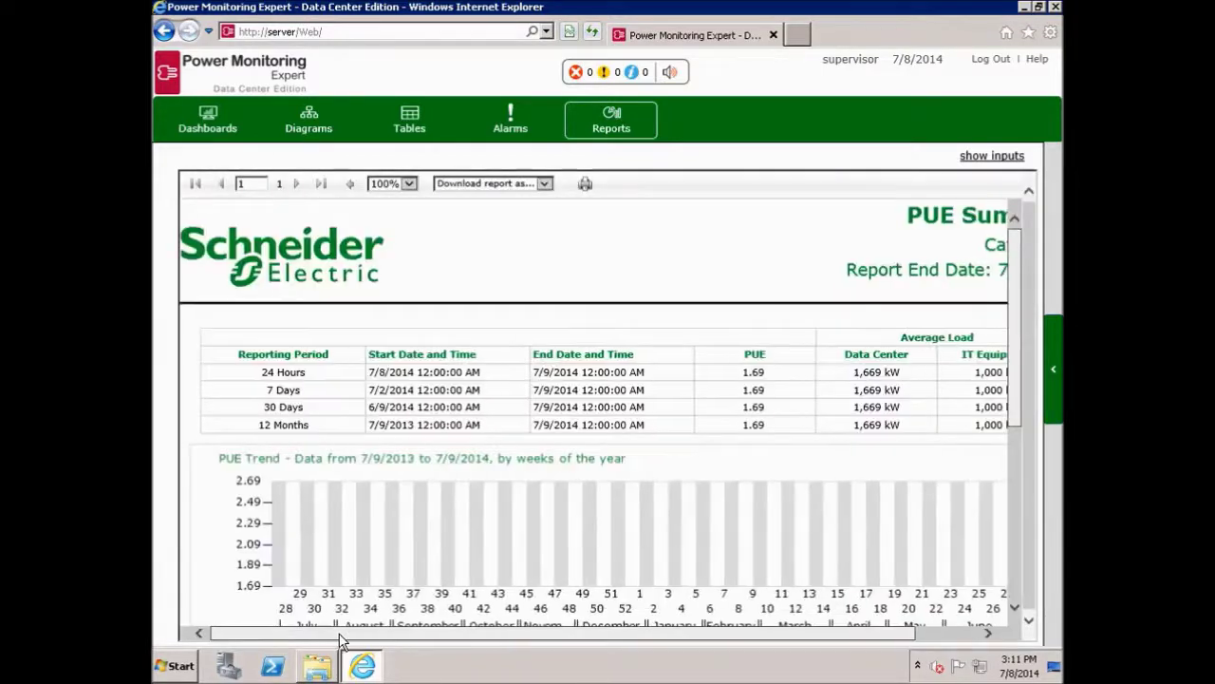
pyautogui.moveTo(340, 639); pyautogui.dragTo(392, 642)
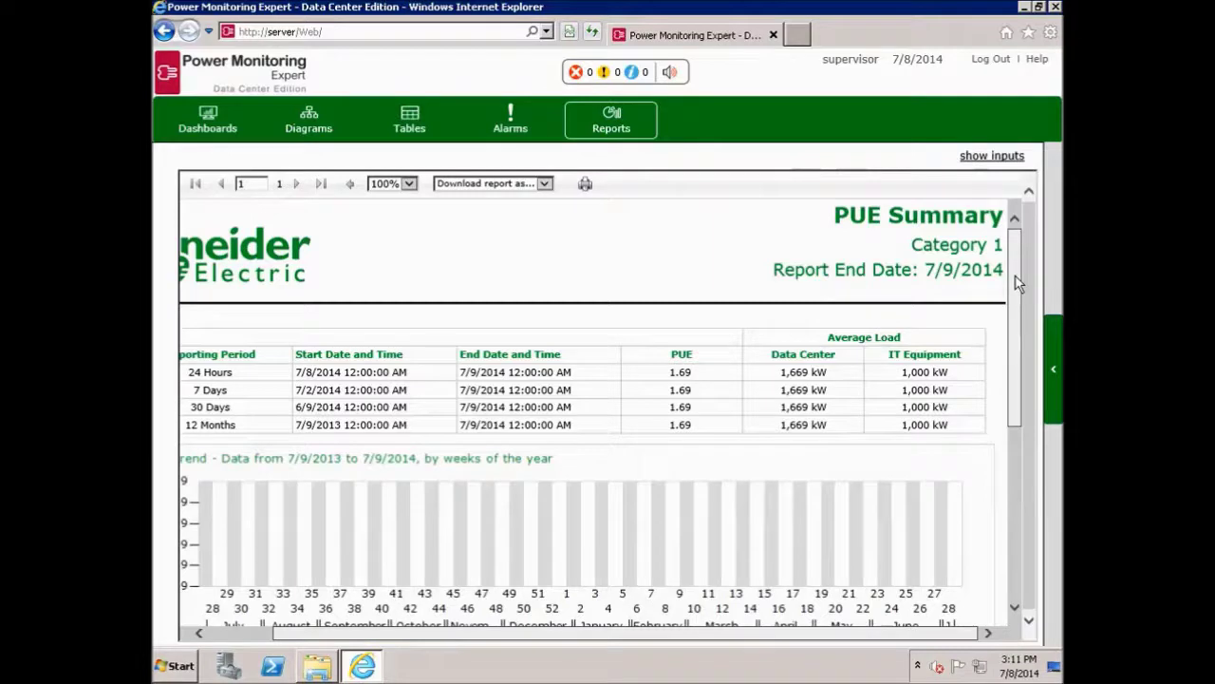
pyautogui.moveTo(1018, 283); pyautogui.dragTo(1021, 459)
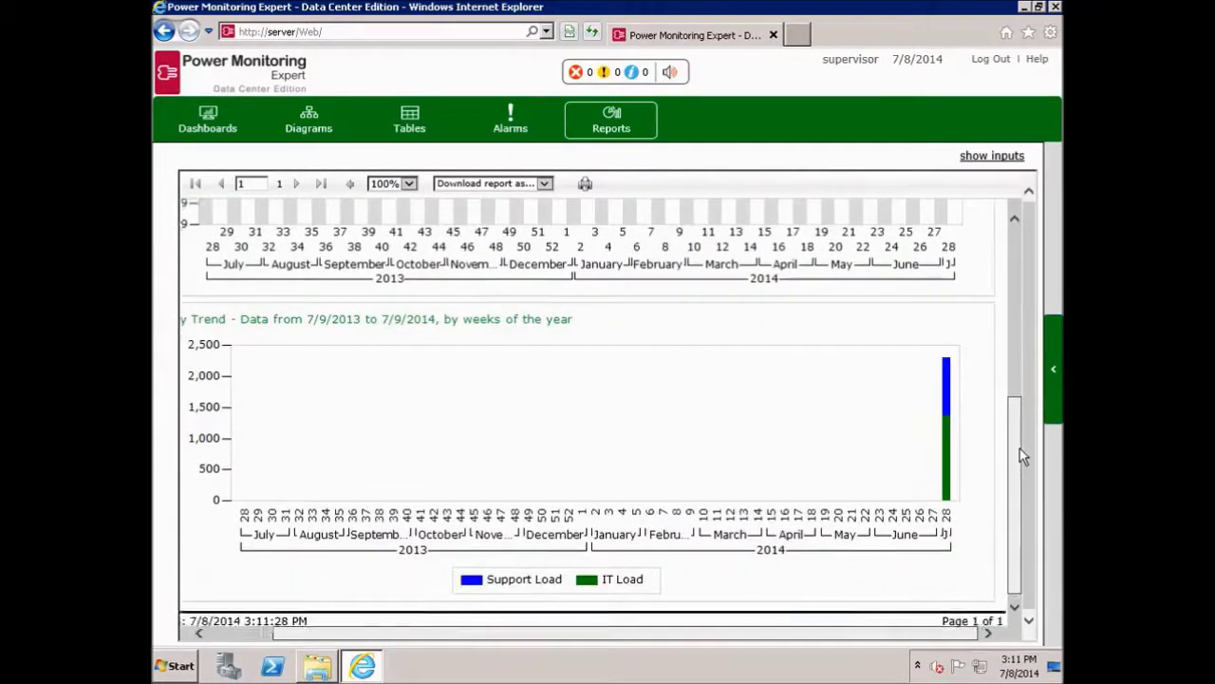